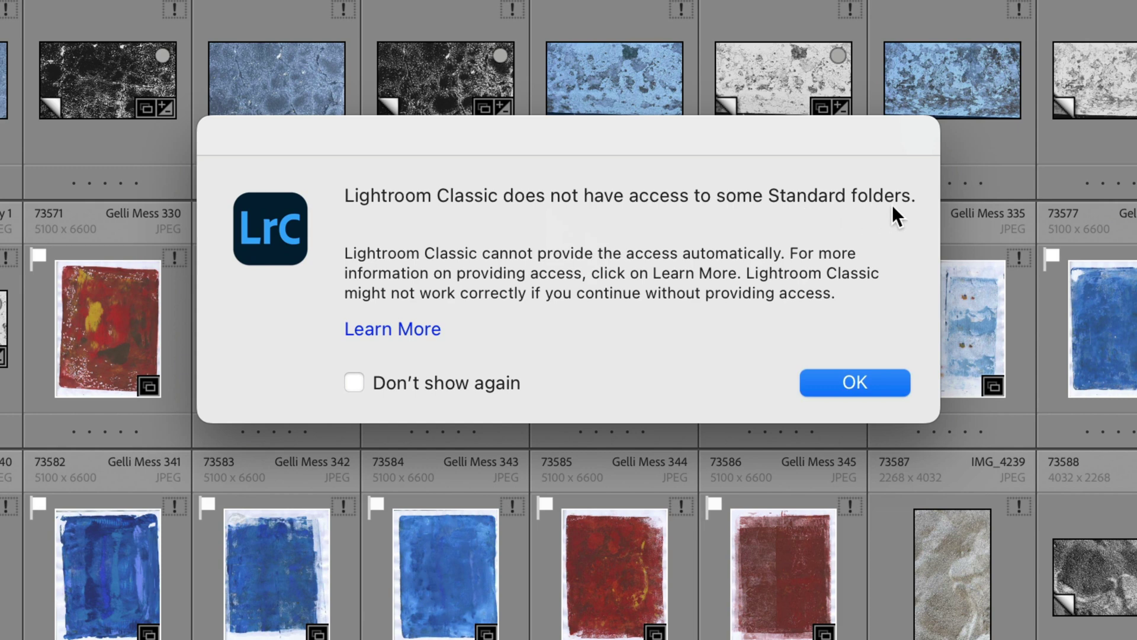
- Open Adobe's help article on Lightroom Classic macOS permissions and review its privacy intro
left_click(391, 328)
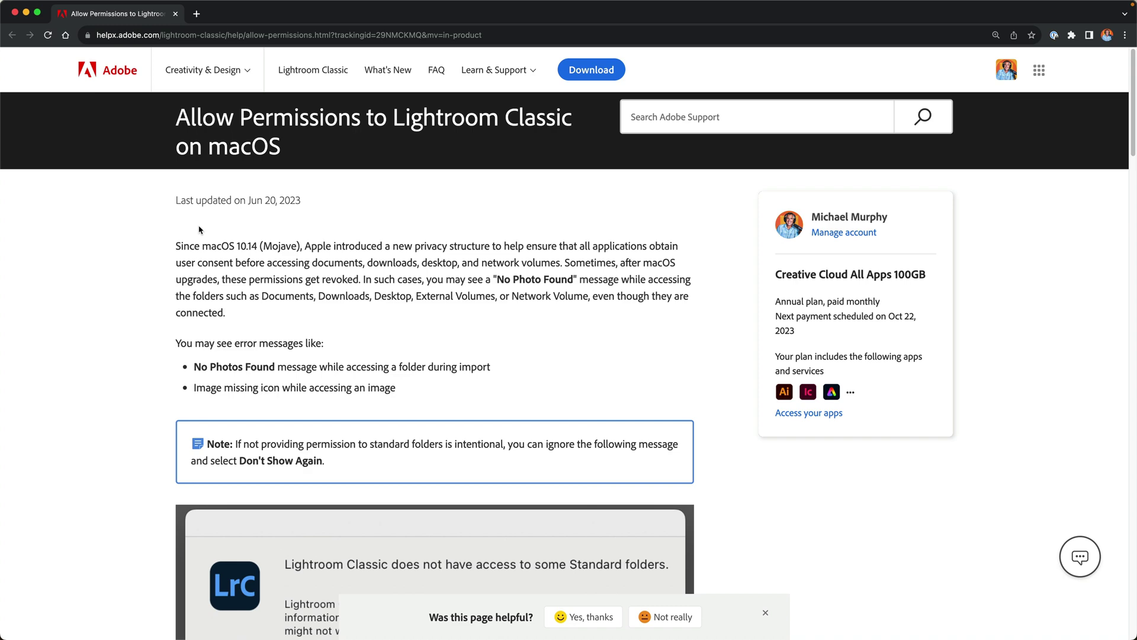
scroll(241, 273, "down", 3)
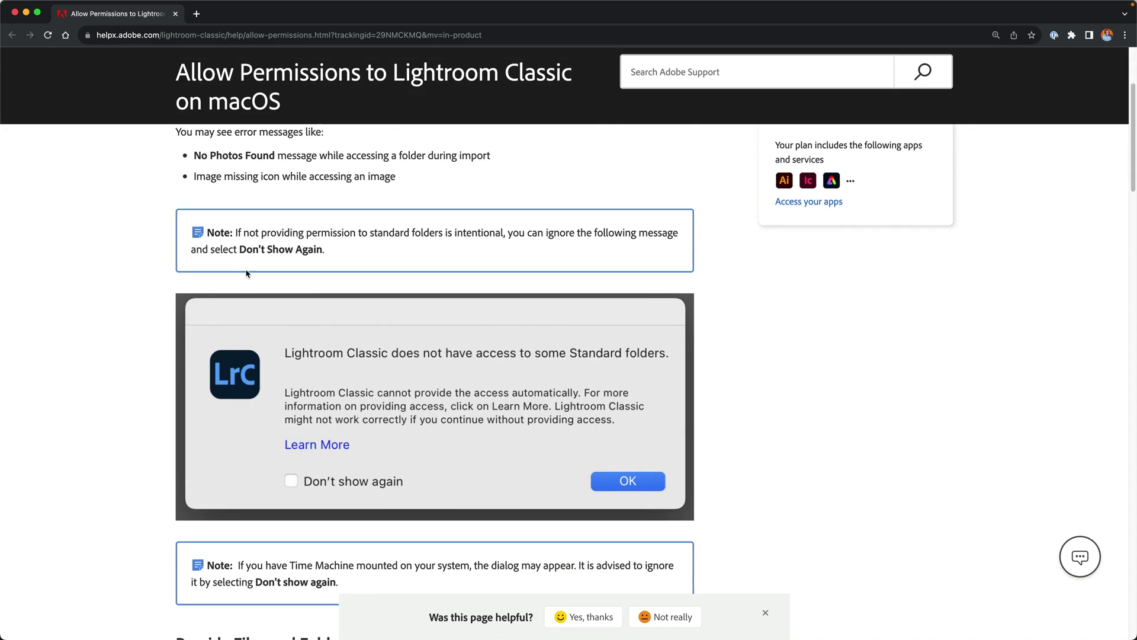
scroll(245, 273, "down", 4)
scroll(246, 272, "down", 2)
scroll(246, 273, "up", 5)
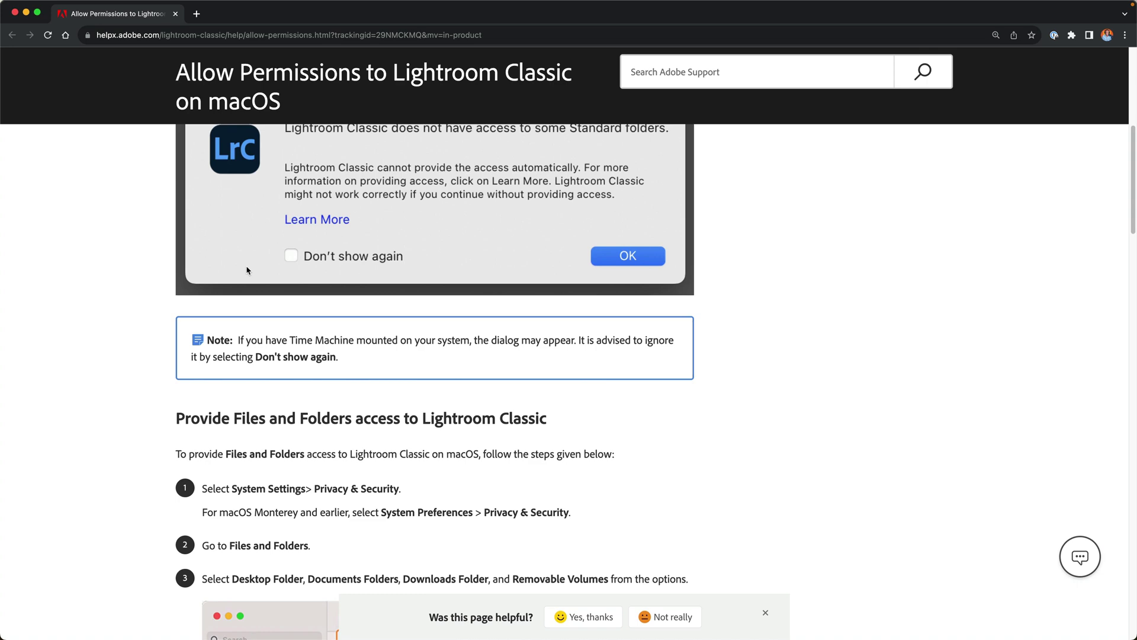
scroll(243, 267, "up", 5)
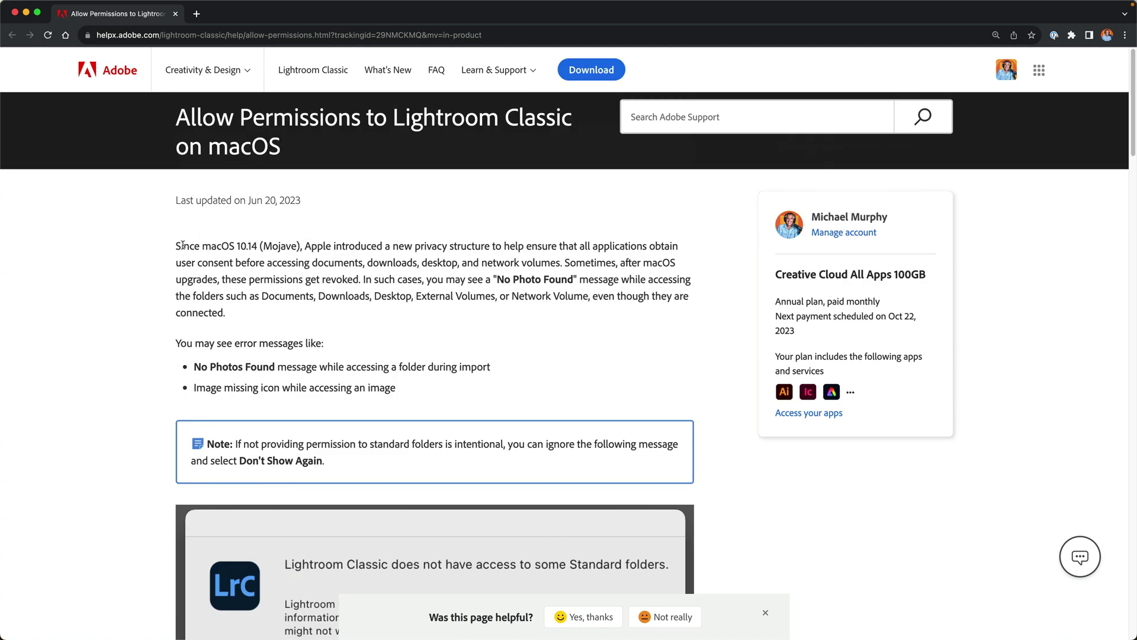
left_click_drag(178, 246, 489, 245)
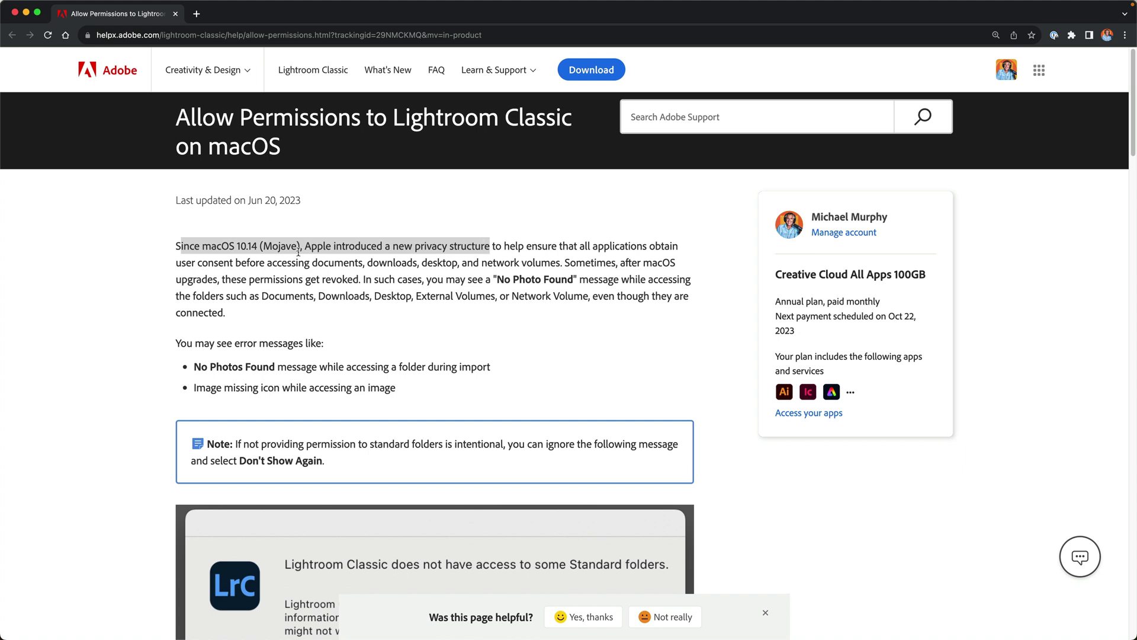
left_click(260, 273)
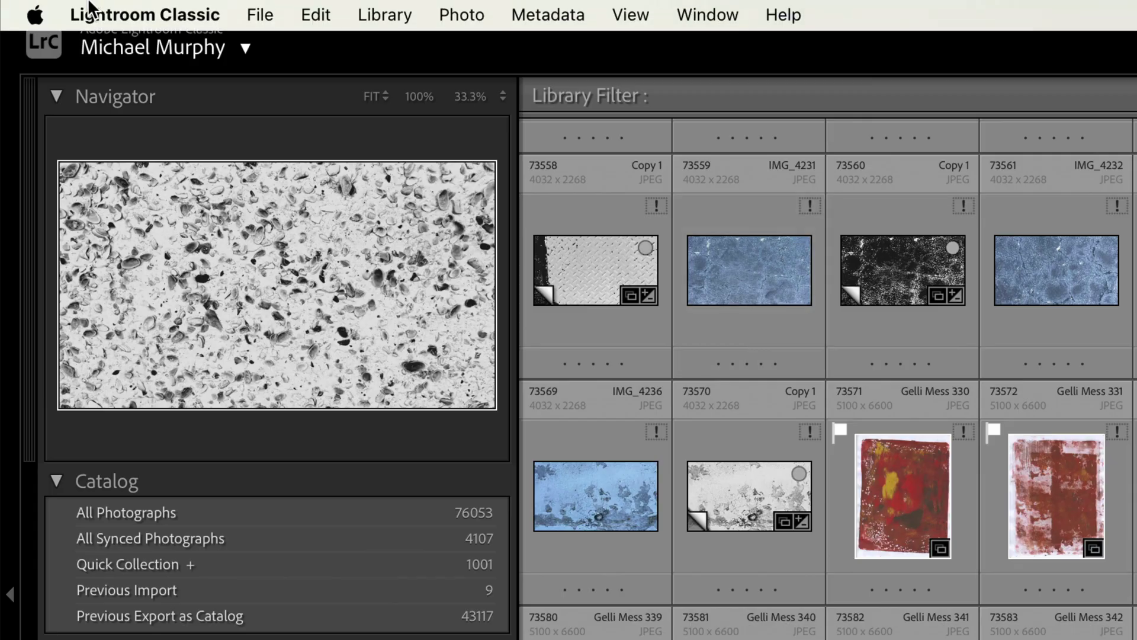
- Check Lightroom Classic's five folder and volume permissions under Privacy & Security > Files and Folders
left_click(35, 15)
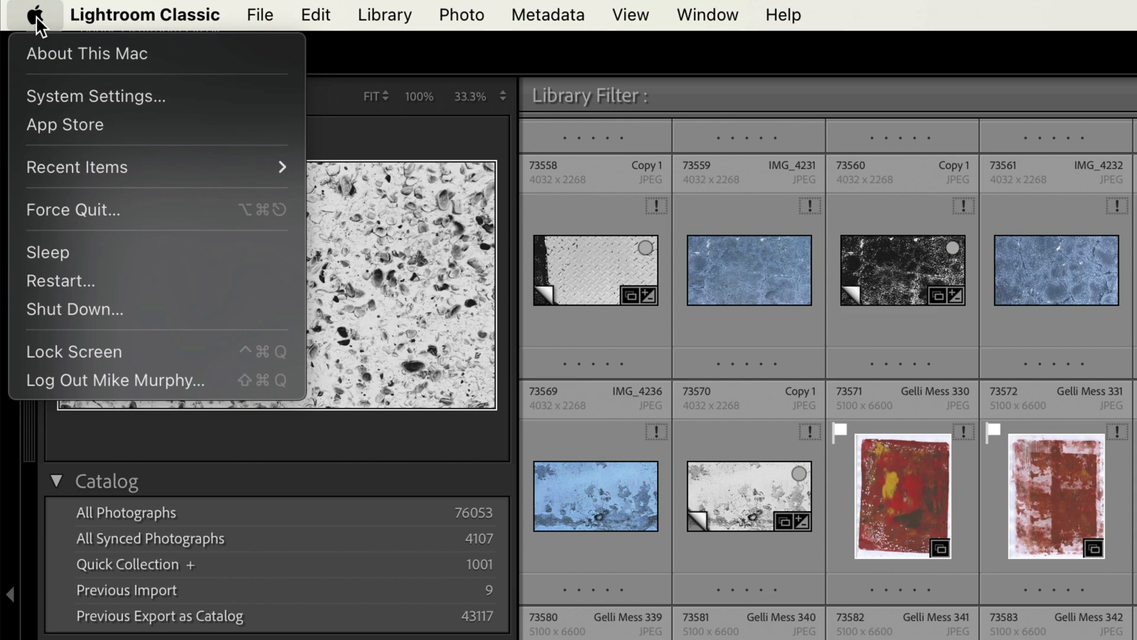
left_click(231, 92)
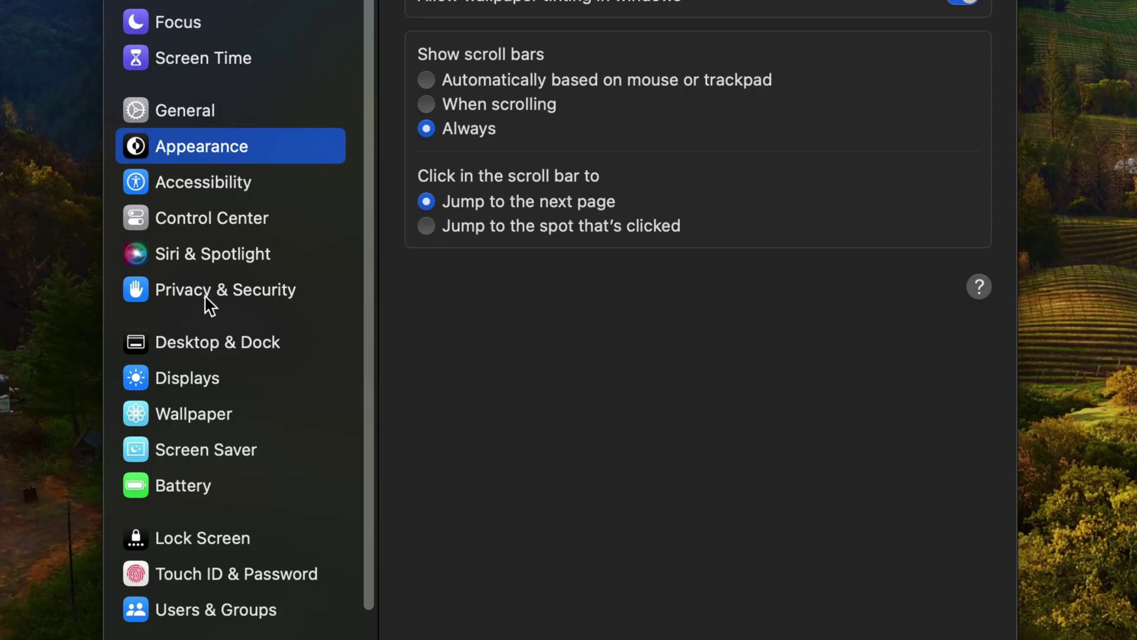
left_click(205, 294)
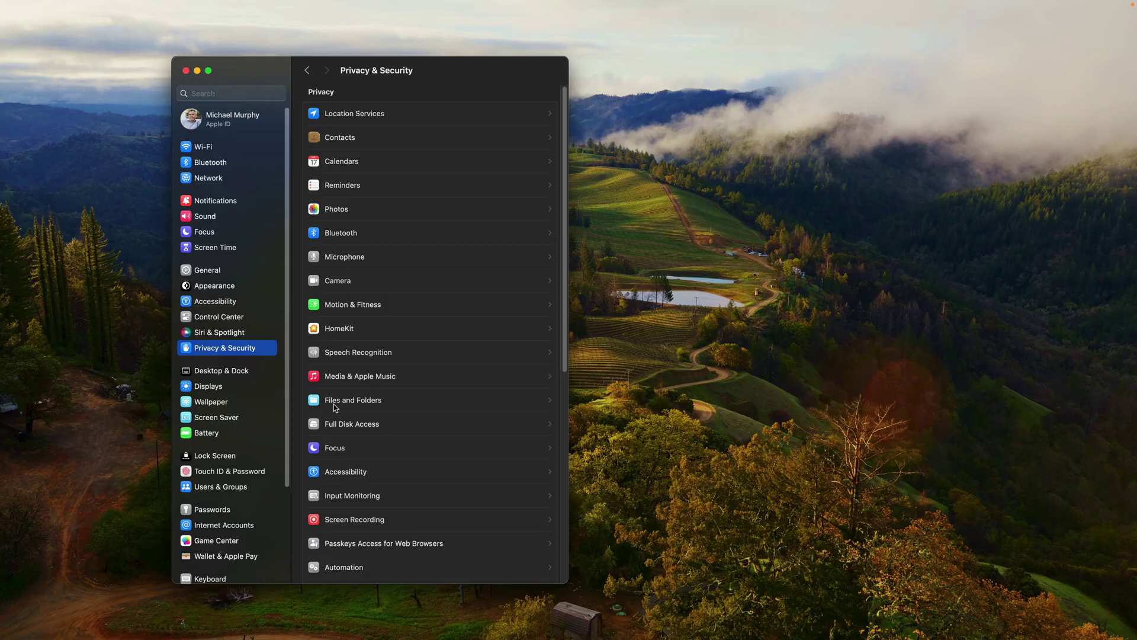
left_click(549, 403)
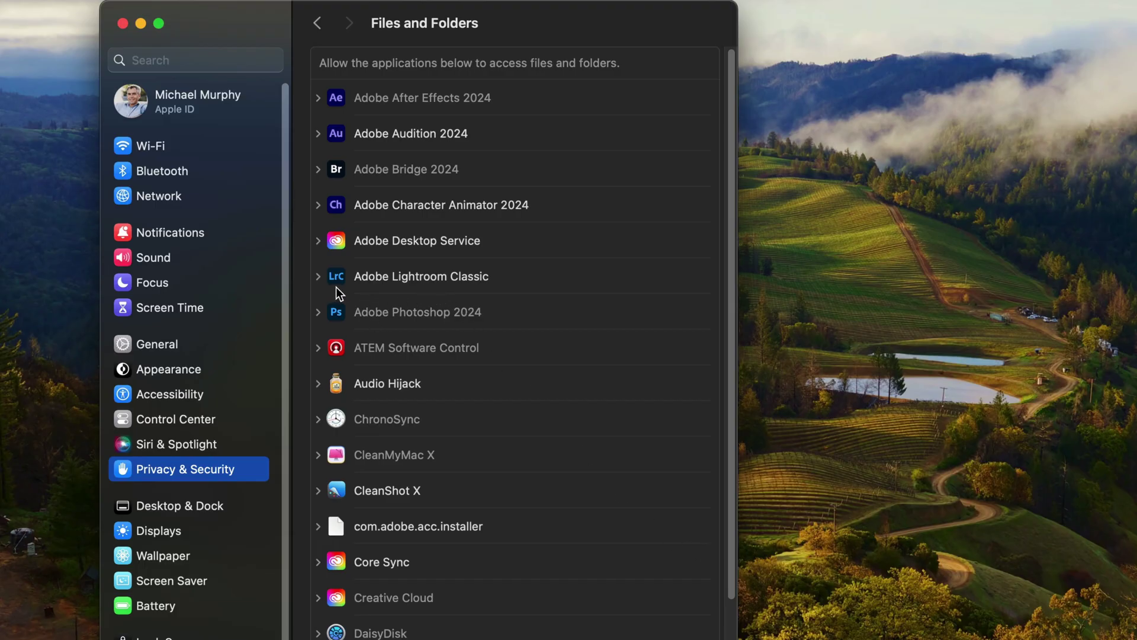
left_click(318, 278)
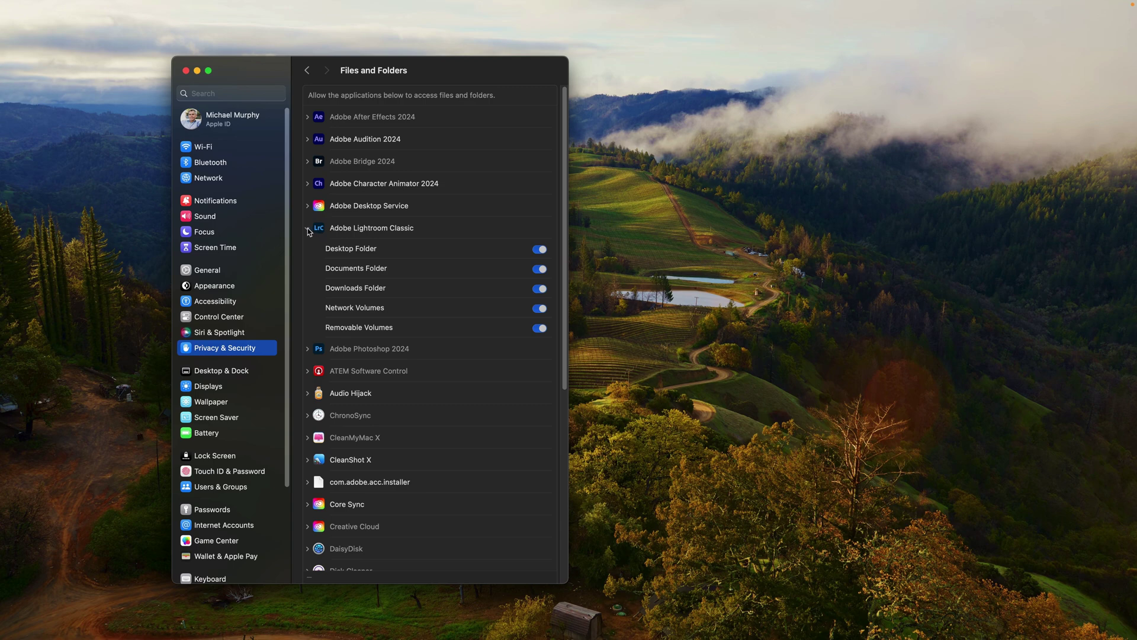
left_click(307, 228)
- Go back to Privacy & Security and open the Full Disk Access app list
left_click(247, 348)
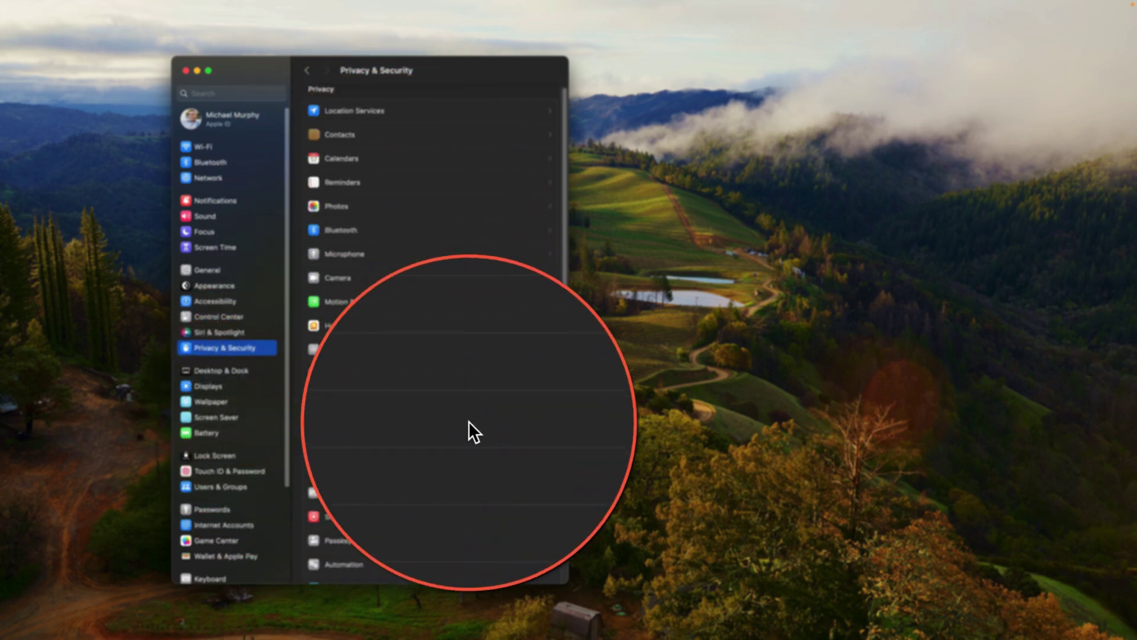
left_click(549, 420)
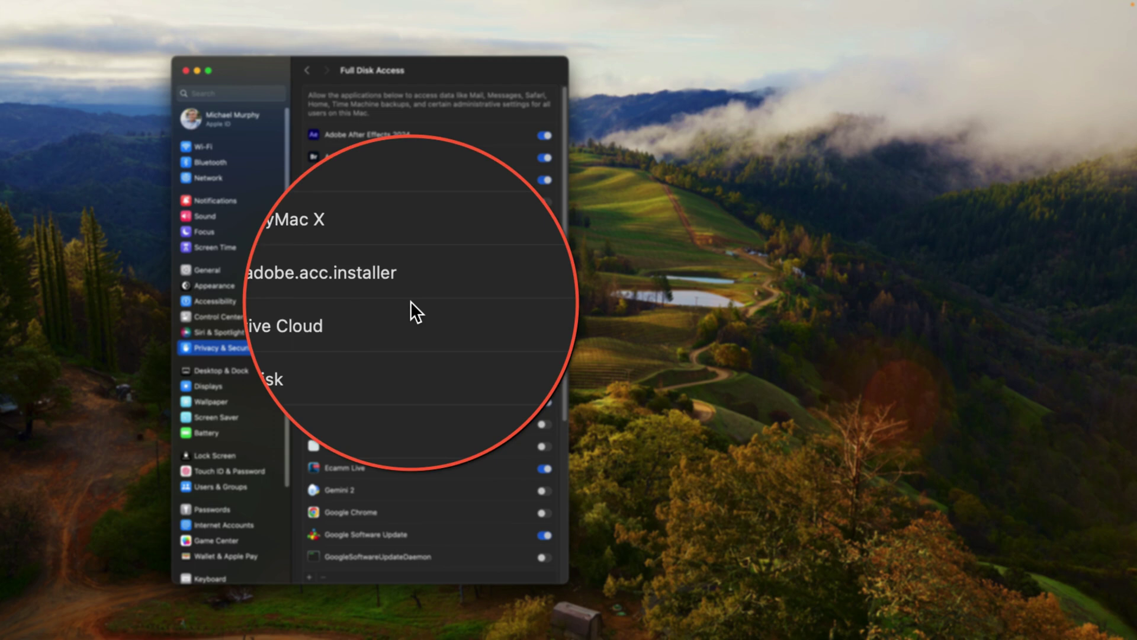
scroll(408, 224, "down", 1)
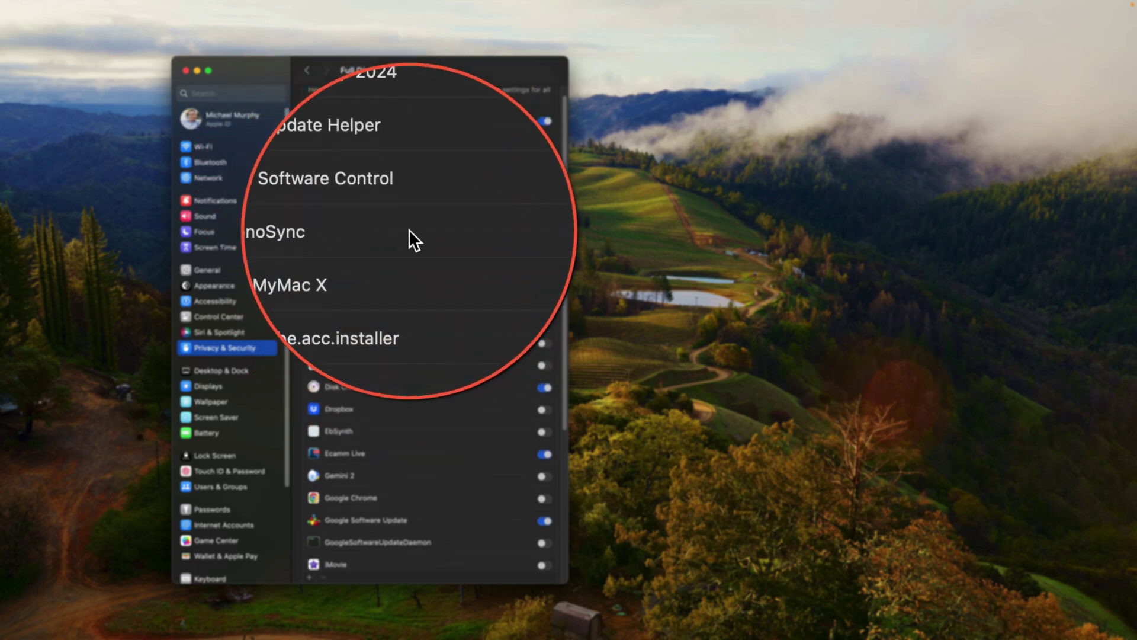
scroll(409, 229, "down", 2)
scroll(408, 231, "up", 3)
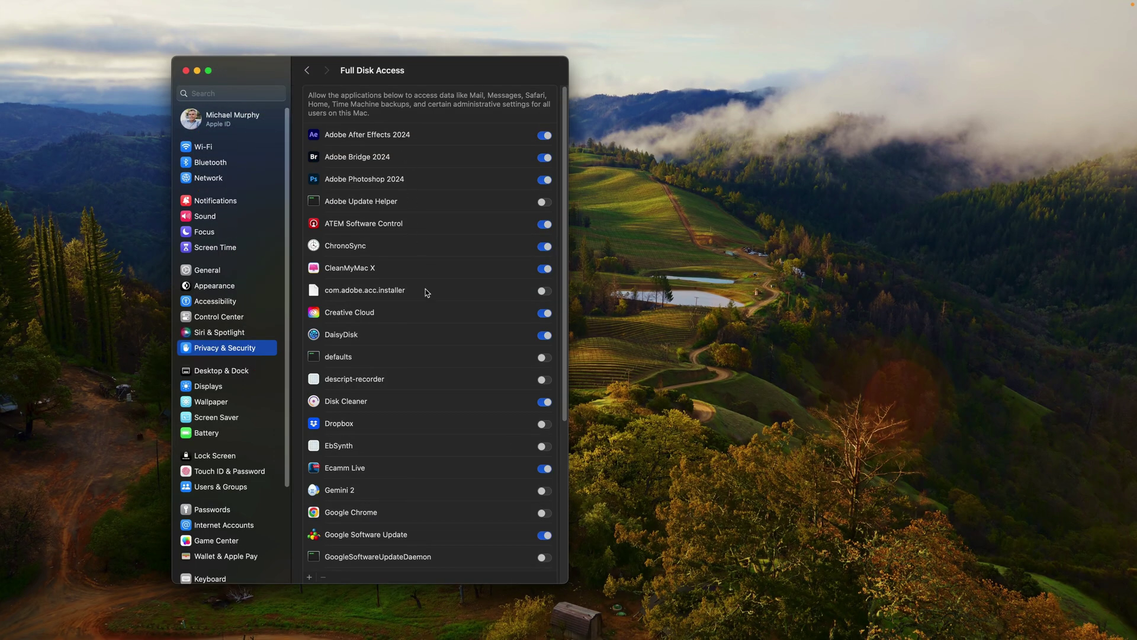
scroll(423, 320, "down", 1)
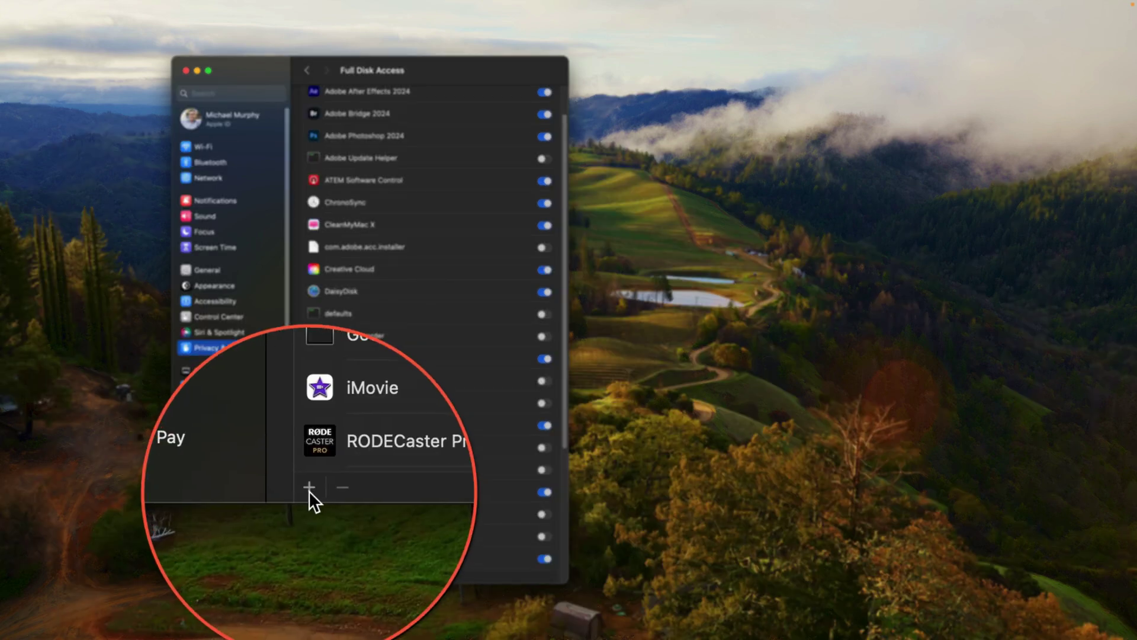
- Add Adobe Lightroom Classic to Full Disk Access, then quit and reopen it
left_click(309, 577)
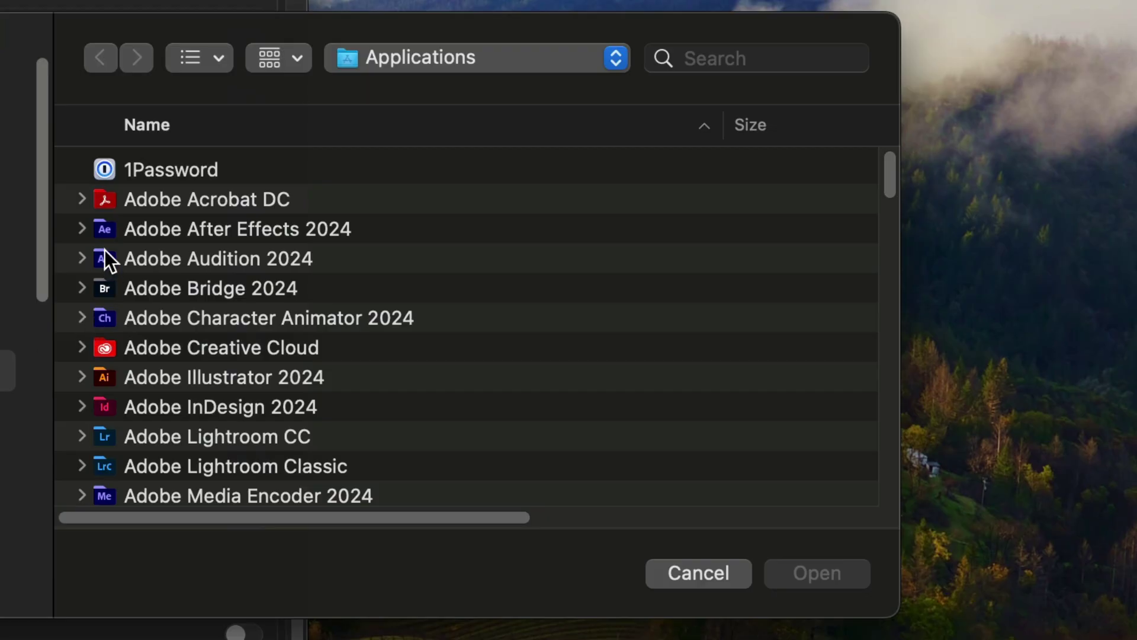
scroll(112, 311, "down", 1)
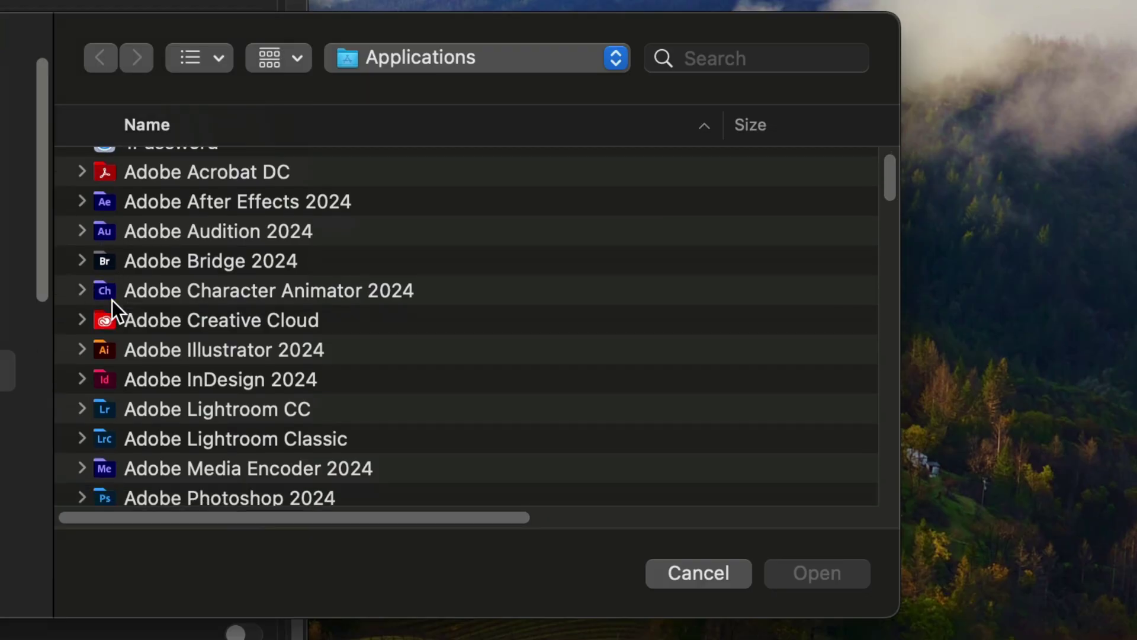
left_click(81, 440)
left_click(267, 443)
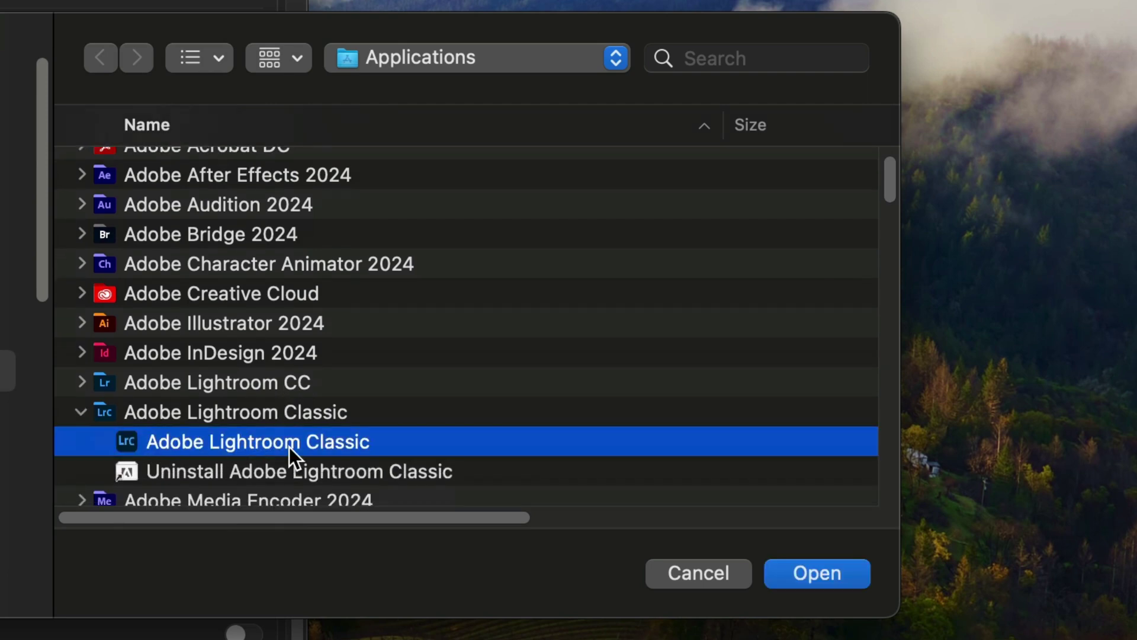
left_click(836, 578)
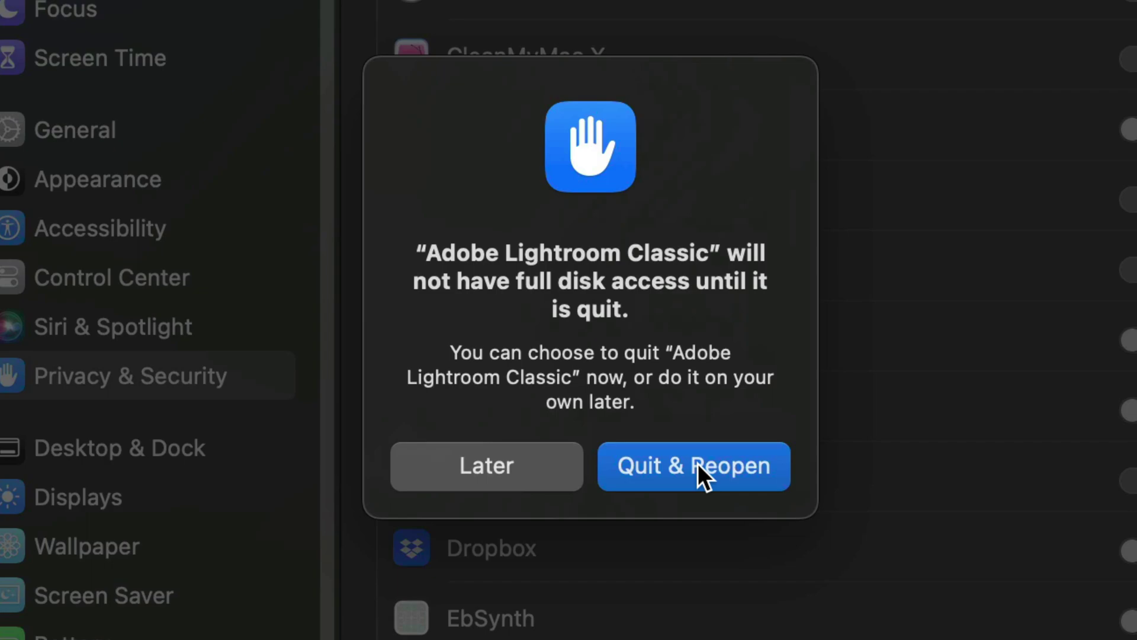
left_click(697, 462)
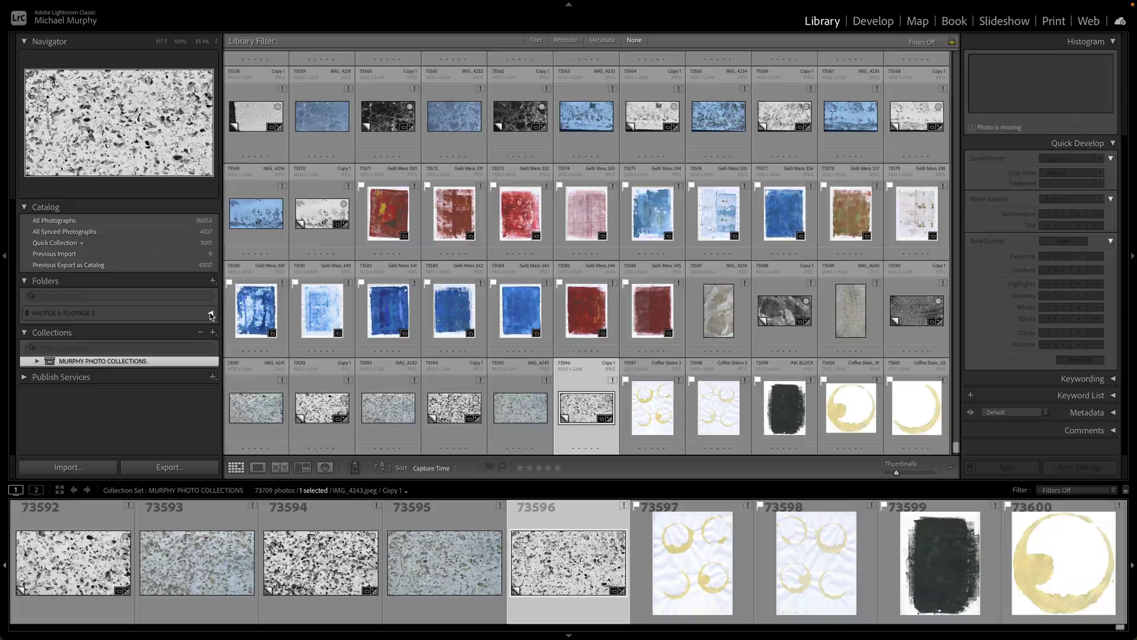
- Use Find Missing Folder to relink MURPHY PHOTO LIBRARY to its folder inside PHOTOS & FOOTAGE
left_click(210, 316)
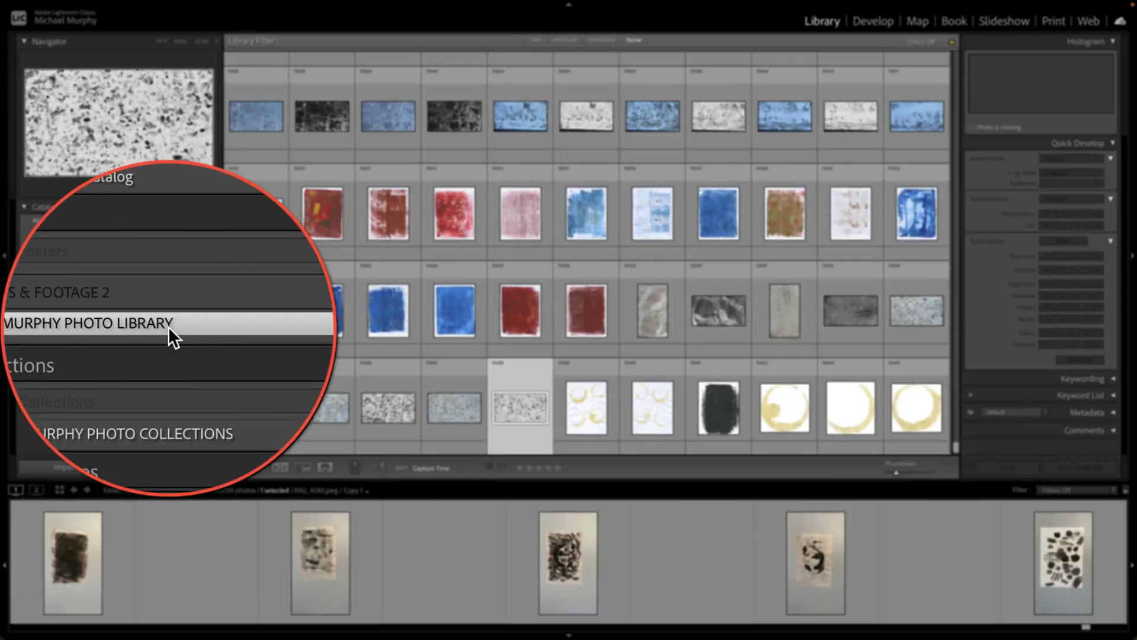
right_click(168, 326)
left_click(168, 330)
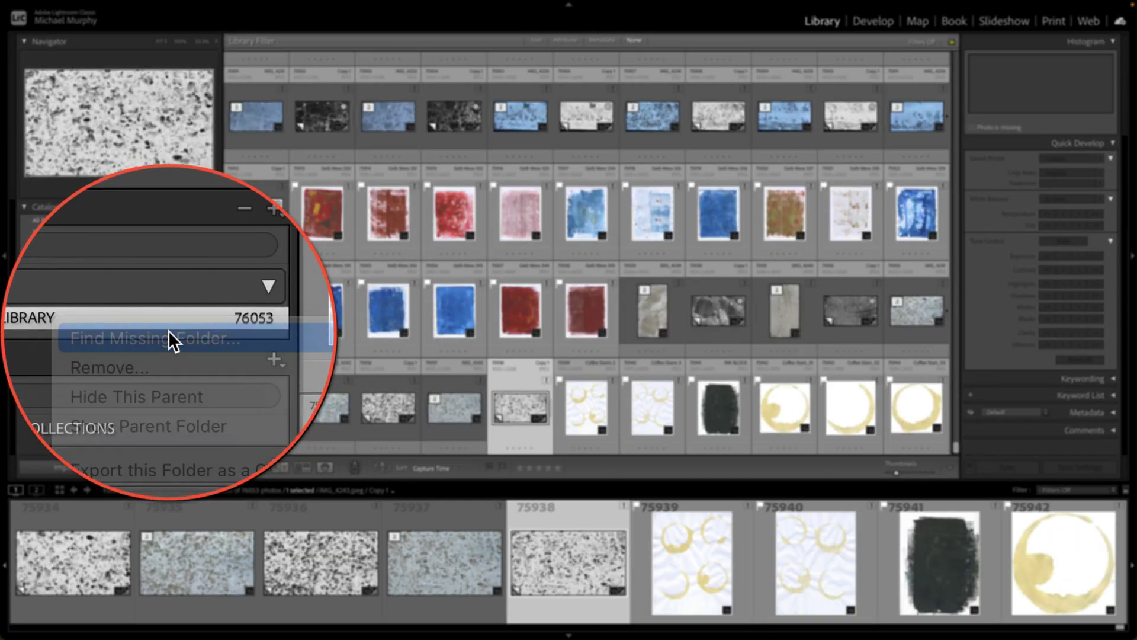
left_click(95, 222)
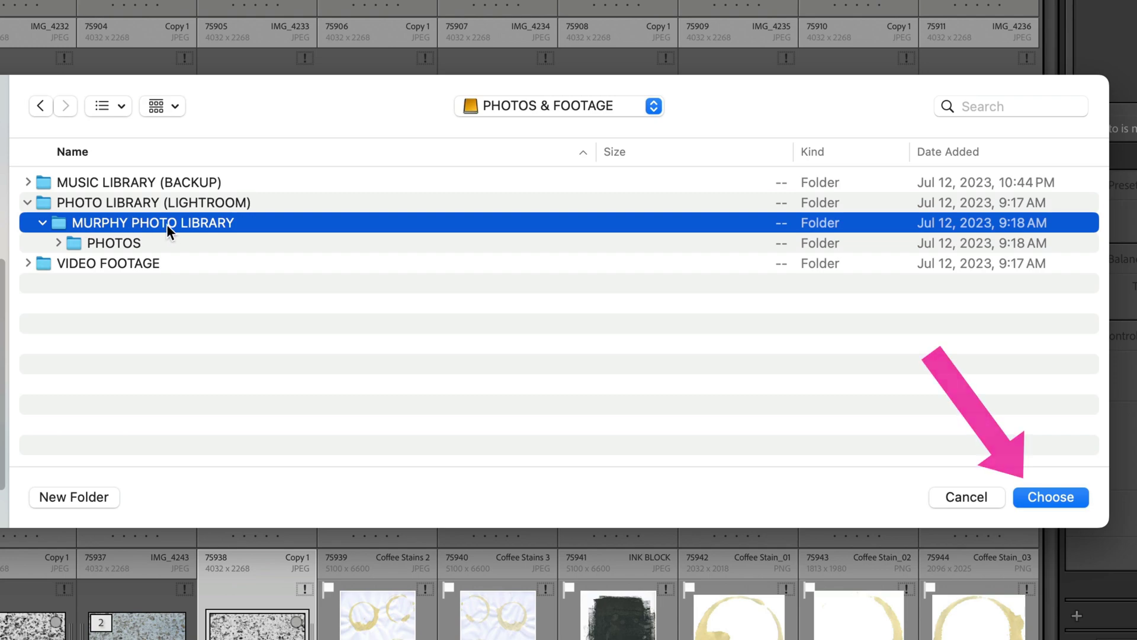
left_click(1072, 492)
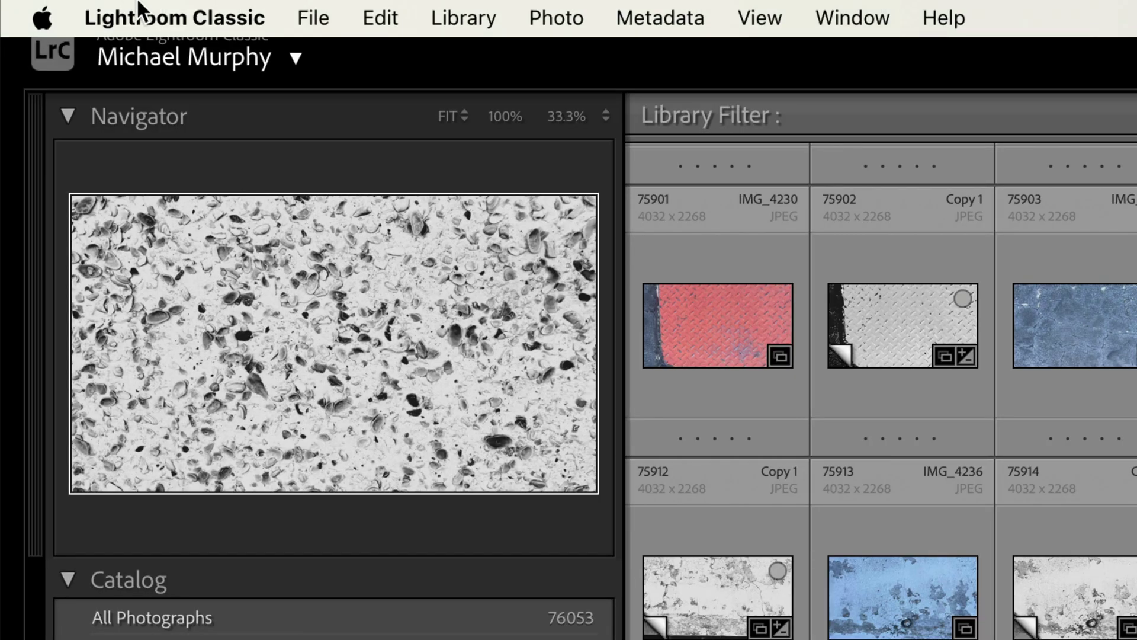
- Quit Lightroom Classic from its app menu and relaunch it from the Dock
left_click(140, 12)
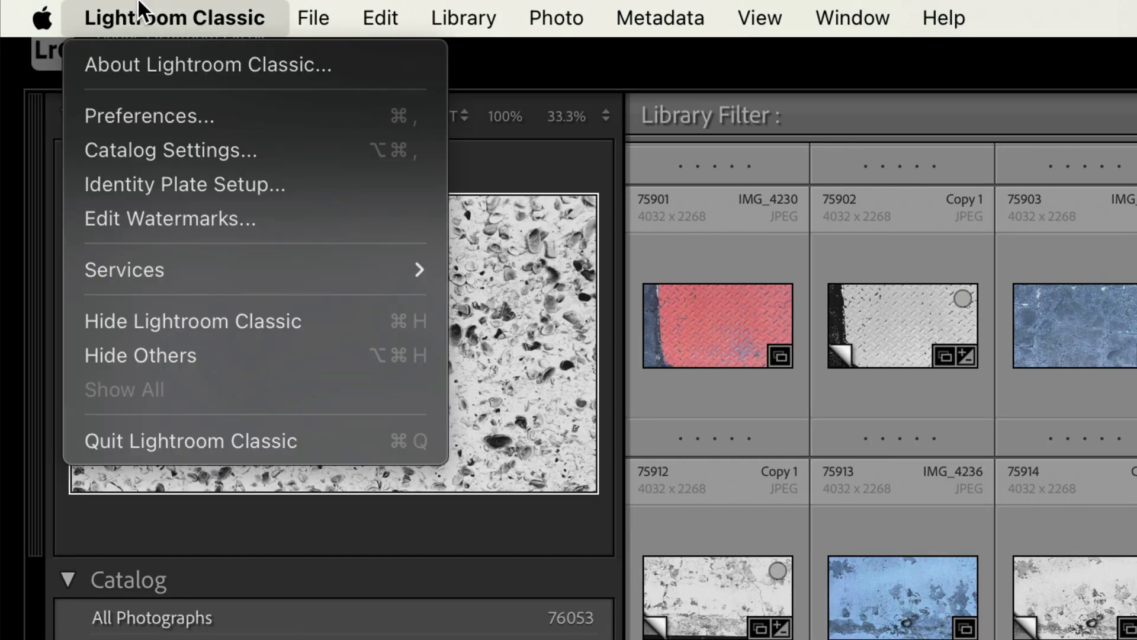
left_click(186, 442)
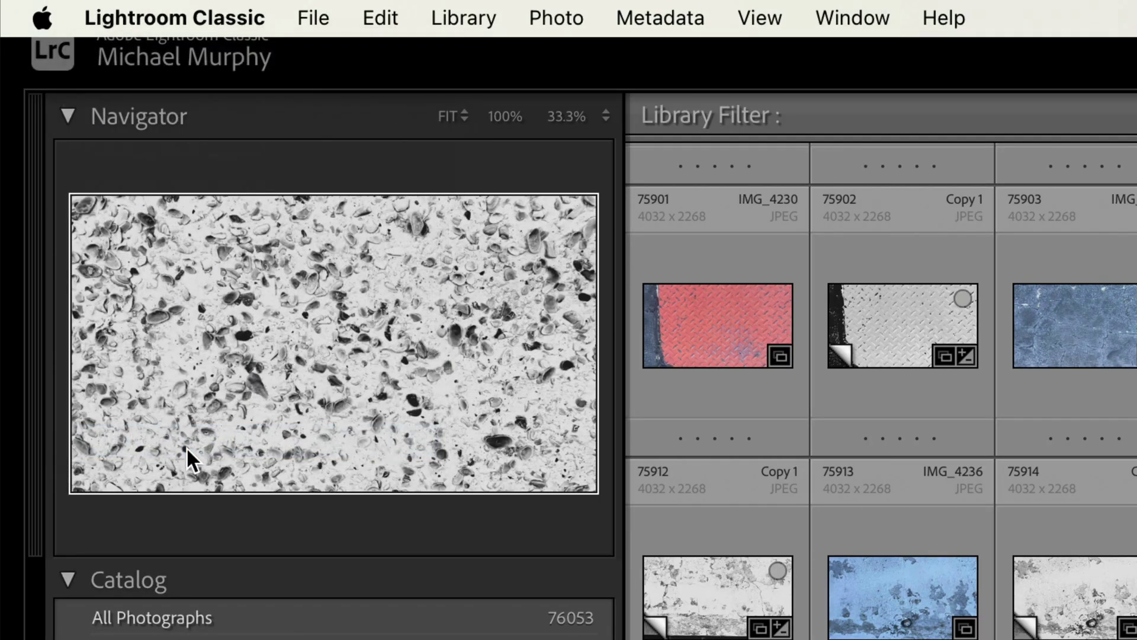
left_click(463, 606)
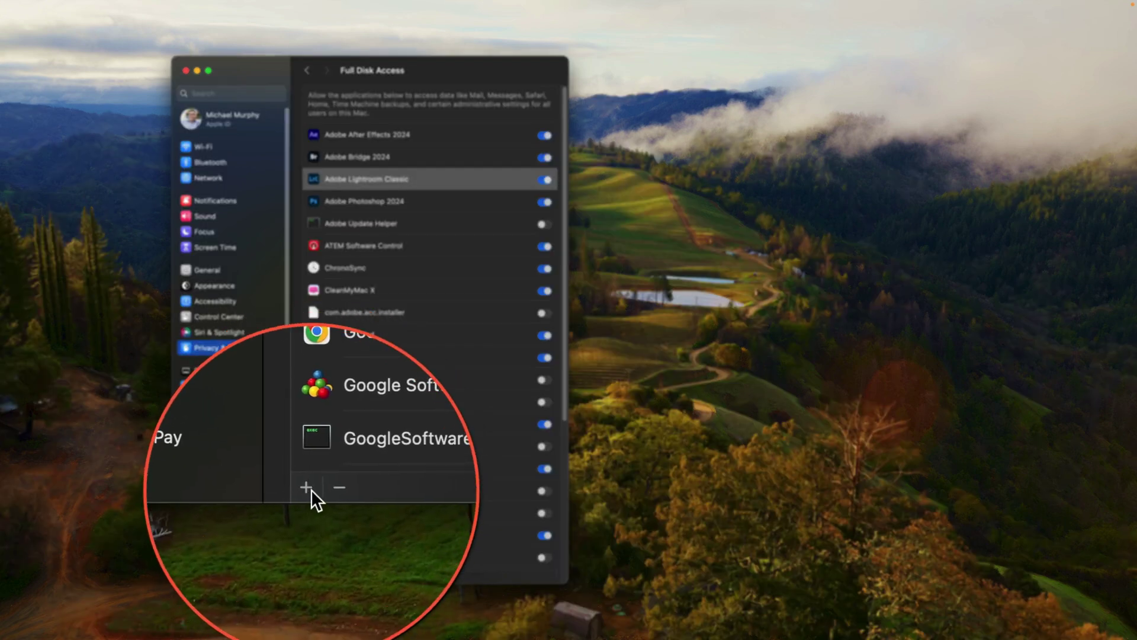
- Add Adobe Lightroom from the Adobe Lightroom CC folder to the Full Disk Access list
left_click(311, 489)
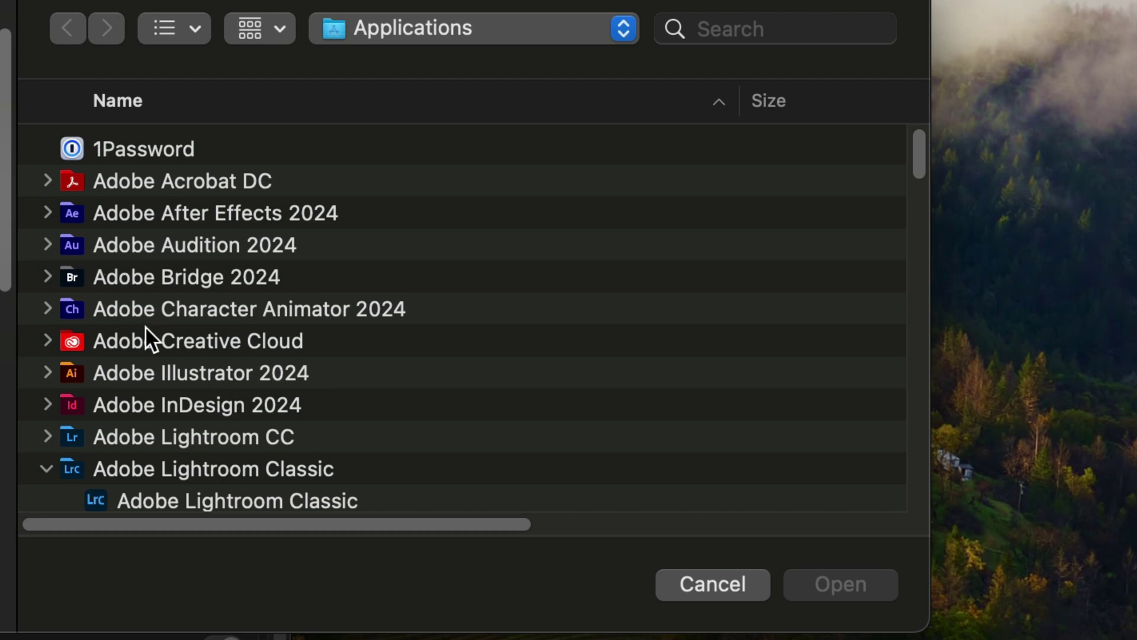
scroll(145, 329, "down", 1)
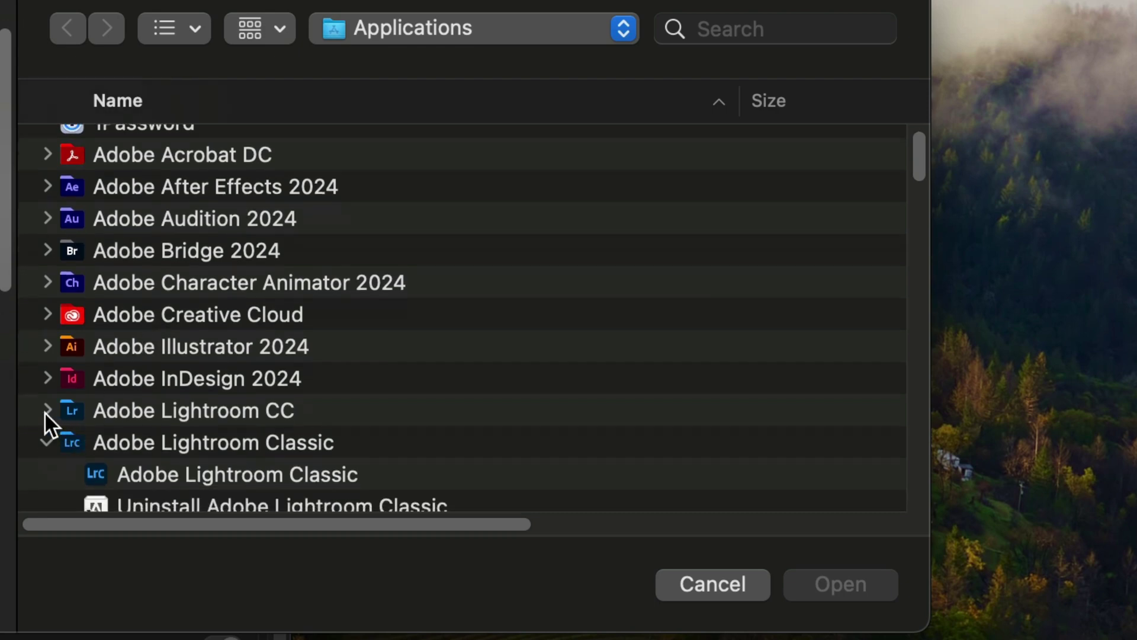
left_click(46, 411)
left_click(249, 439)
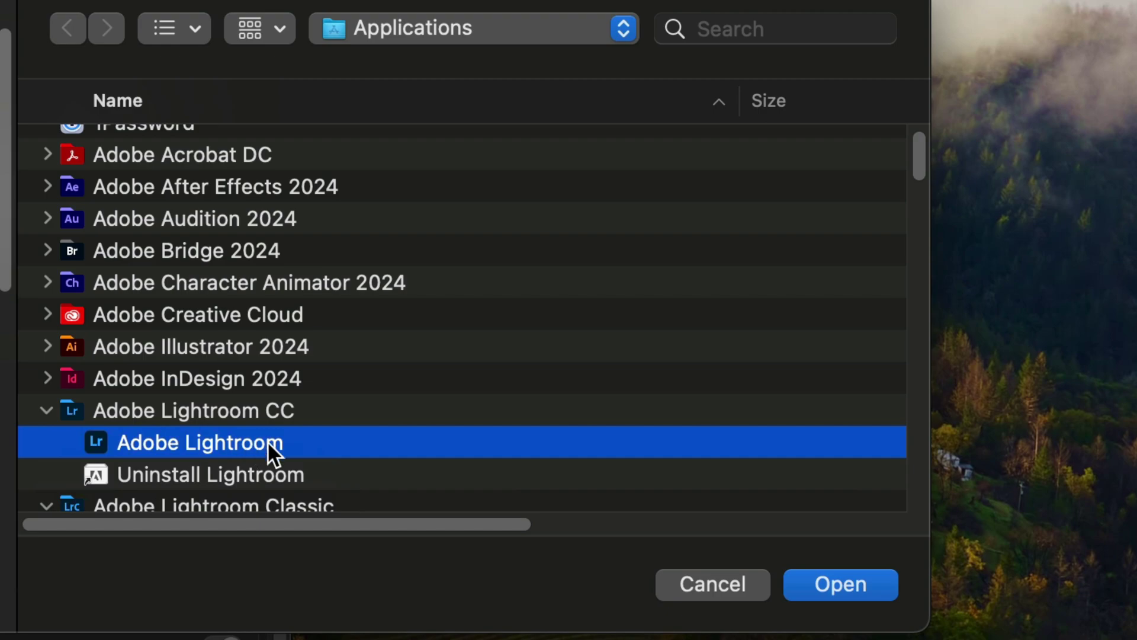
left_click(833, 584)
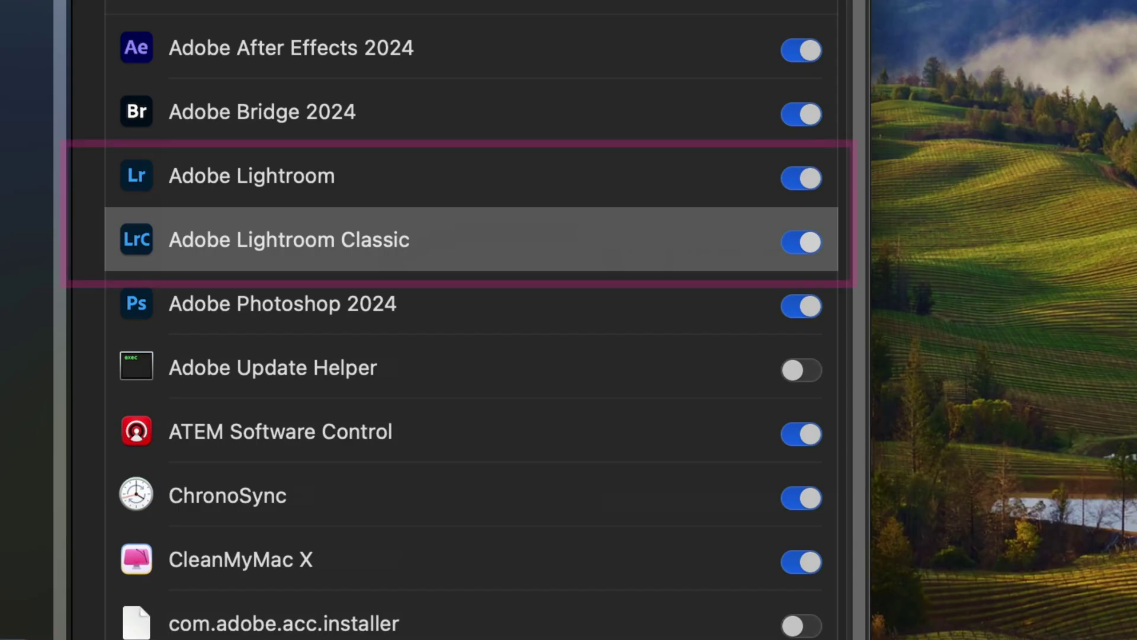